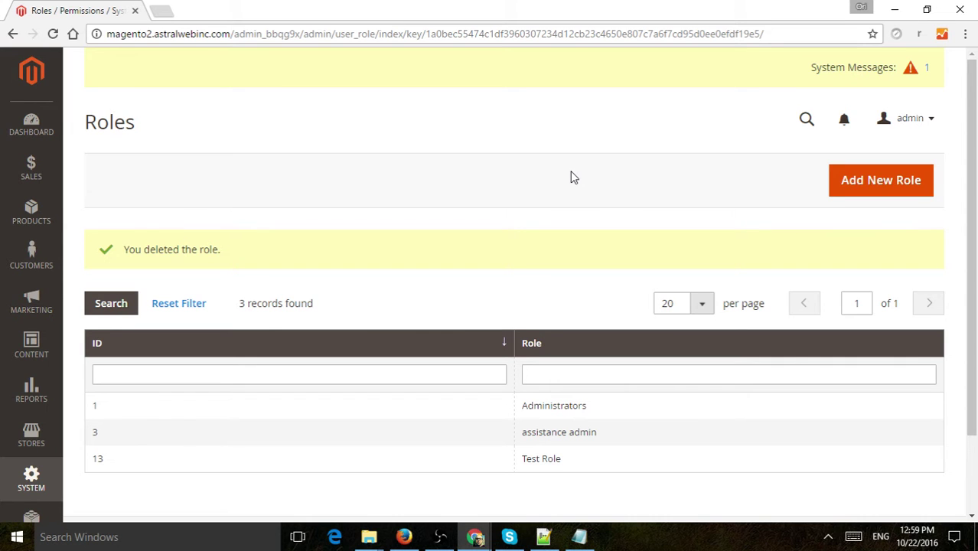
Go to System > Permissions > User Roles to list the existing roles
{"action": "left_click", "coordinate": [35, 482]}
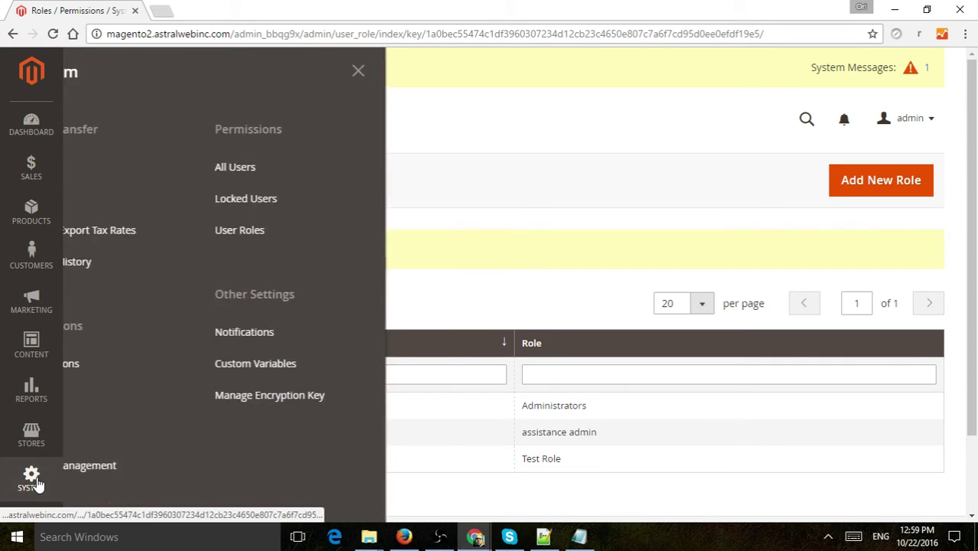
{"action": "left_click", "coordinate": [312, 232]}
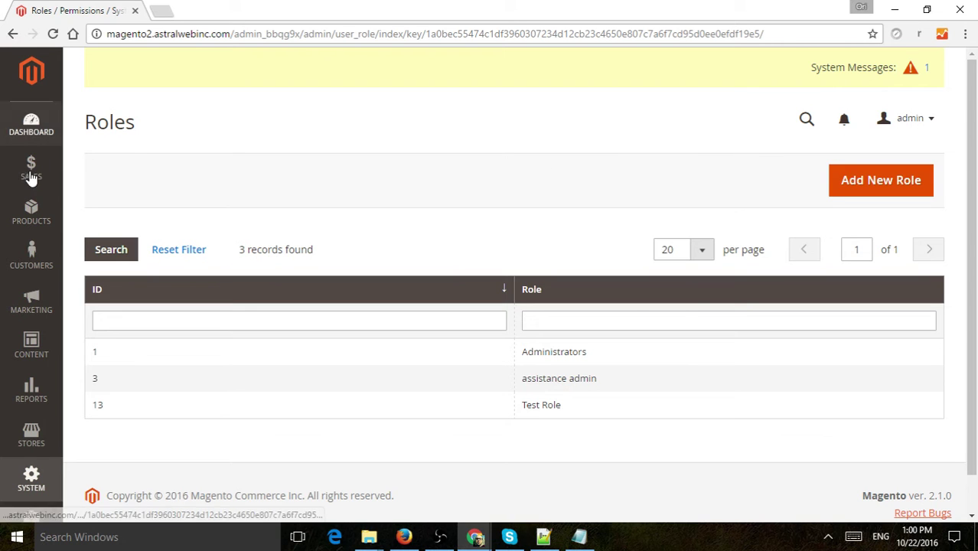
Add a new role named 'Product Management' and enter the admin's verification password
{"action": "left_click", "coordinate": [889, 185]}
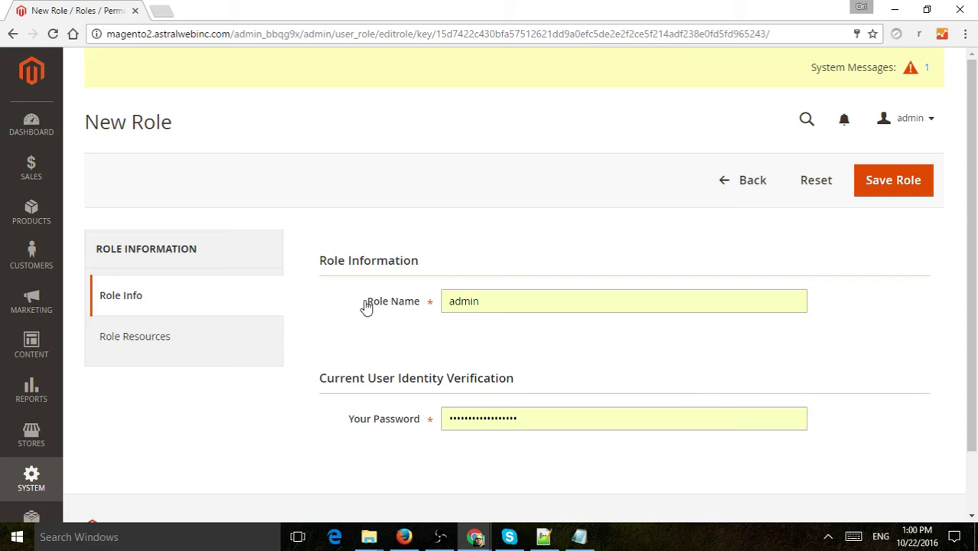
{"action": "left_click", "coordinate": [496, 299]}
{"action": "key", "text": "ctrl+a"}
{"action": "type", "text": "Product "}
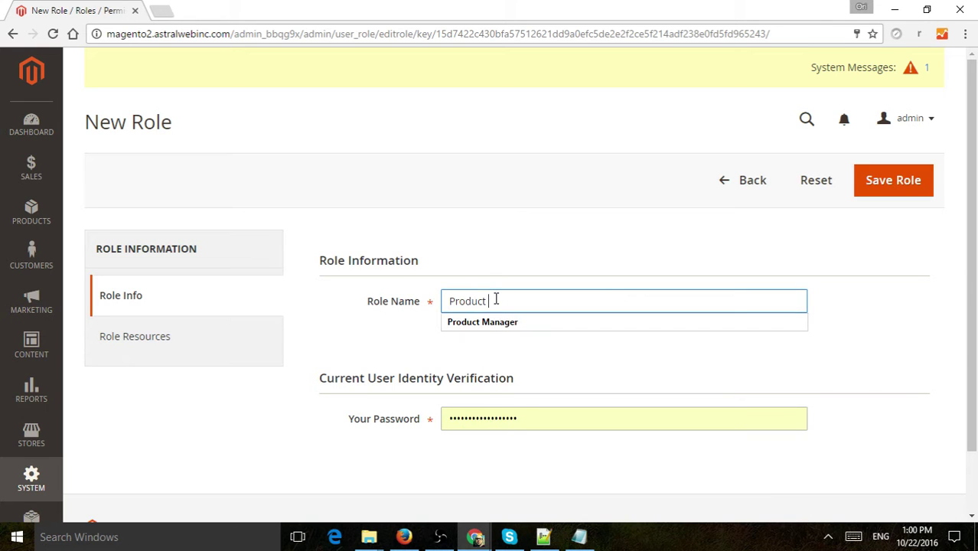
{"action": "type", "text": "Management"}
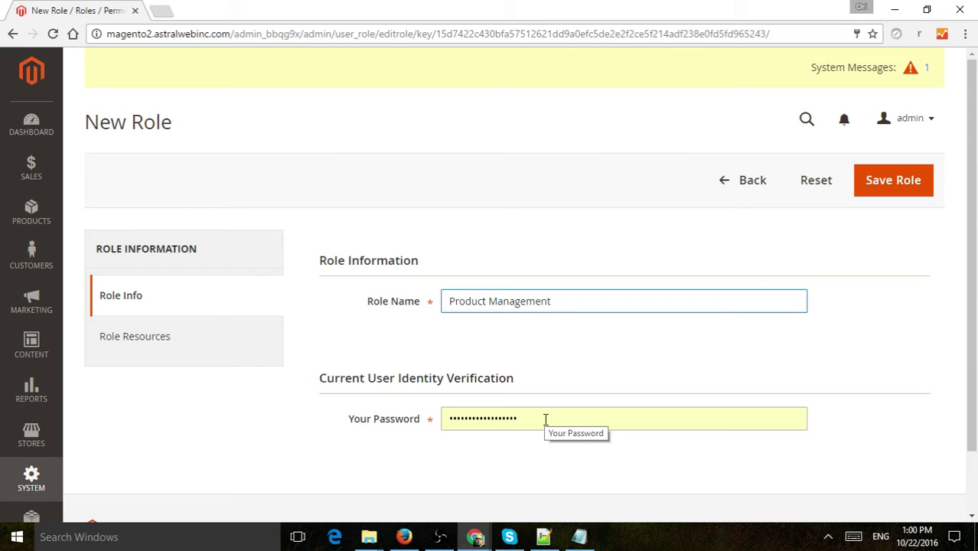
{"action": "left_click", "coordinate": [548, 420]}
{"action": "left_click", "coordinate": [549, 422]}
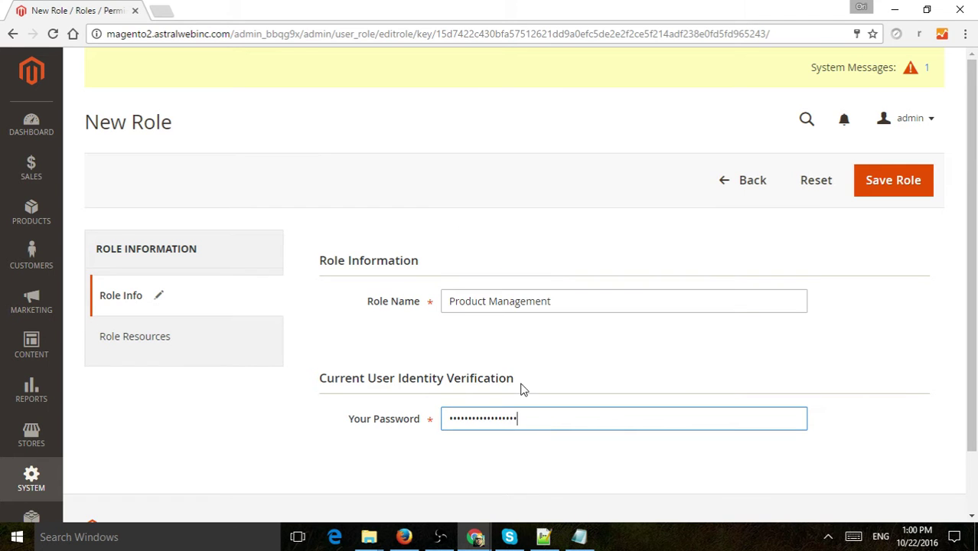
Show the role's resource permissions with Resource Access kept on Custom
{"action": "left_click", "coordinate": [140, 343]}
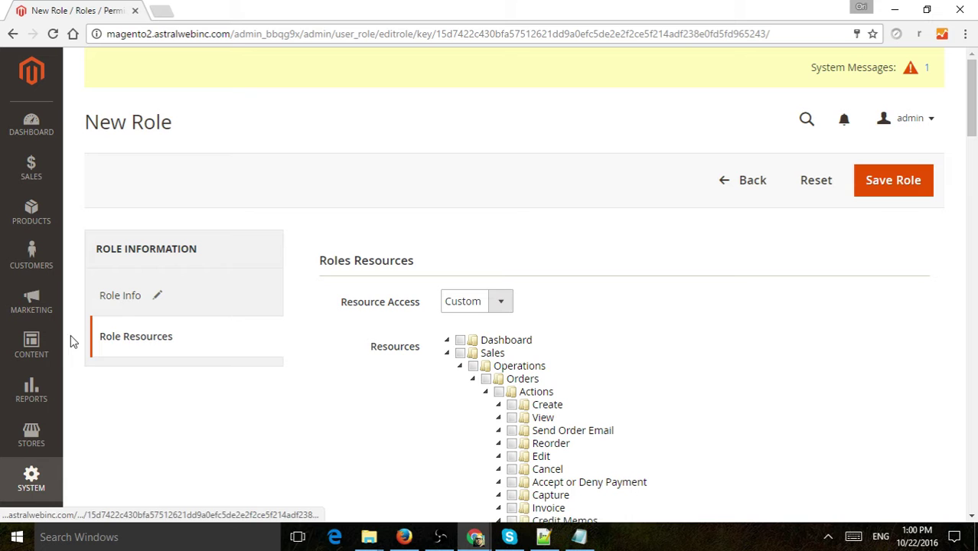
{"action": "scroll", "coordinate": [622, 314], "scroll_direction": "down", "scroll_amount": 2}
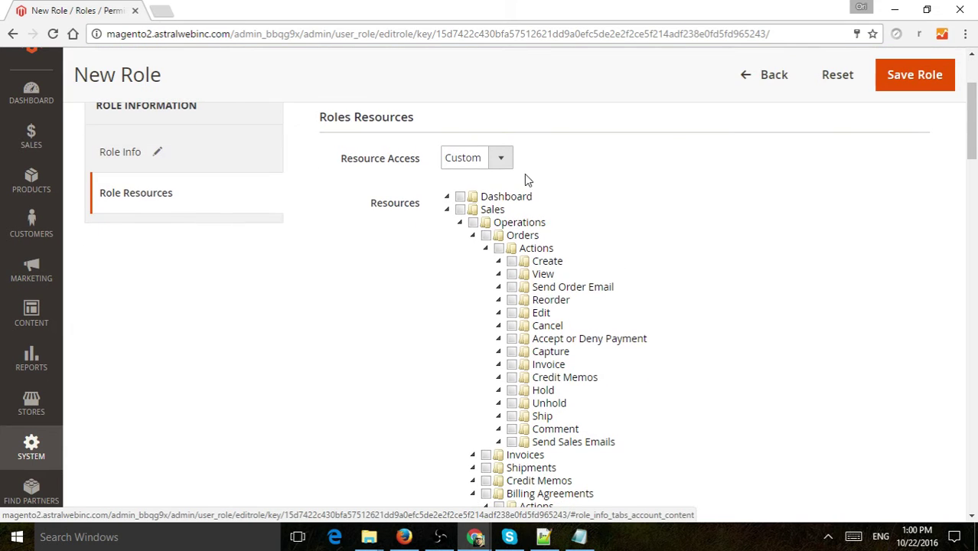
{"action": "left_click", "coordinate": [484, 158]}
{"action": "left_click", "coordinate": [566, 162]}
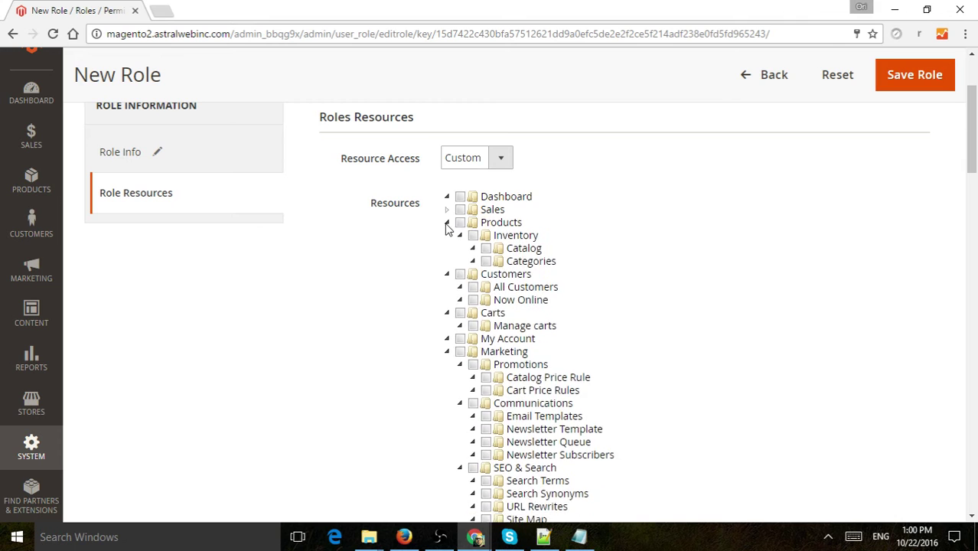
Collapse the Products through System resource branches and tick only Products
{"action": "left_click", "coordinate": [447, 222]}
{"action": "left_click", "coordinate": [447, 235]}
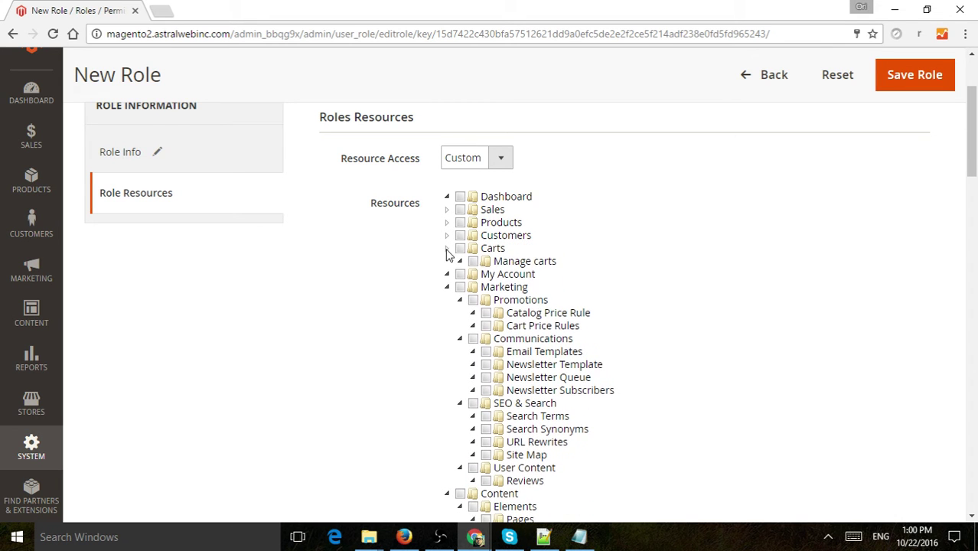
{"action": "left_click", "coordinate": [446, 249]}
{"action": "left_click", "coordinate": [446, 274]}
{"action": "left_click", "coordinate": [446, 287]}
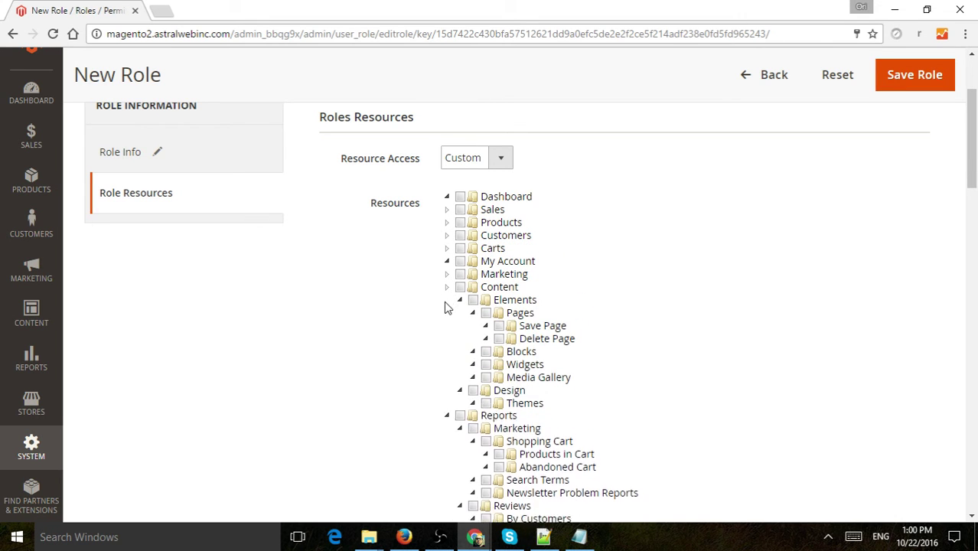
{"action": "left_click", "coordinate": [447, 299]}
{"action": "left_click", "coordinate": [446, 313]}
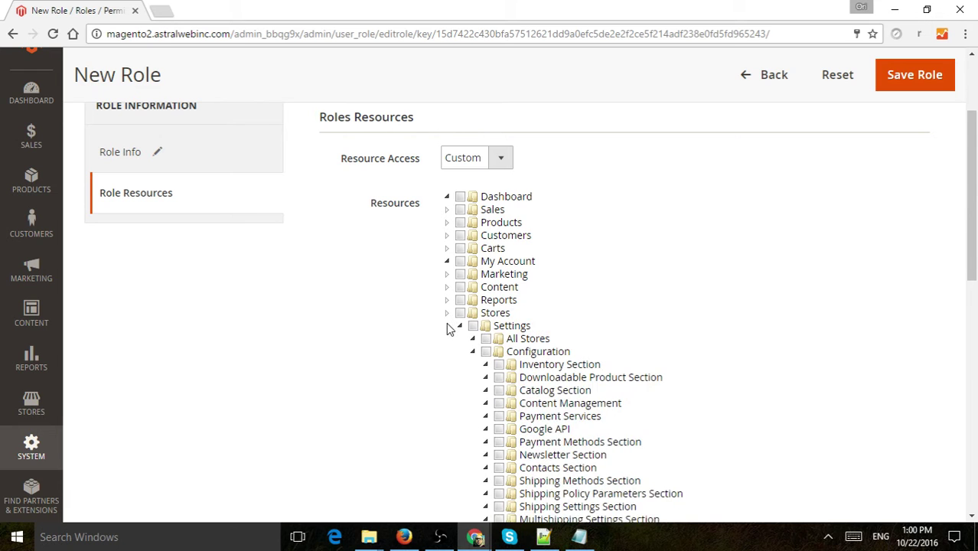
{"action": "left_click", "coordinate": [447, 325]}
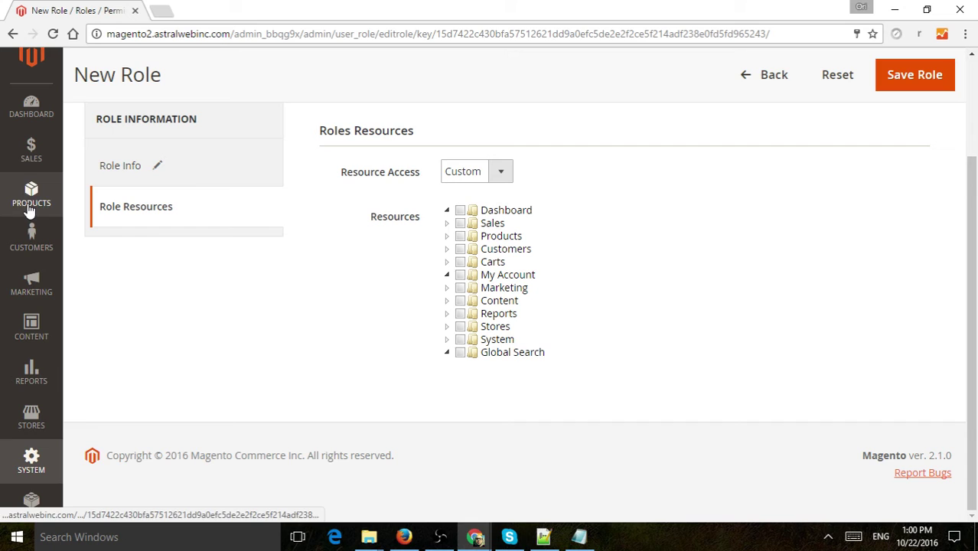
{"action": "left_click", "coordinate": [447, 210]}
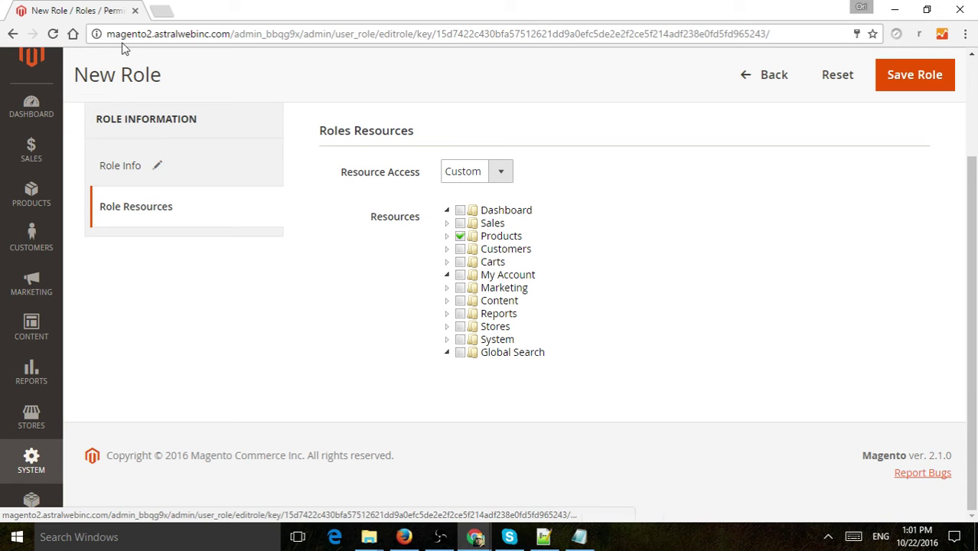
{"action": "left_click", "coordinate": [447, 236]}
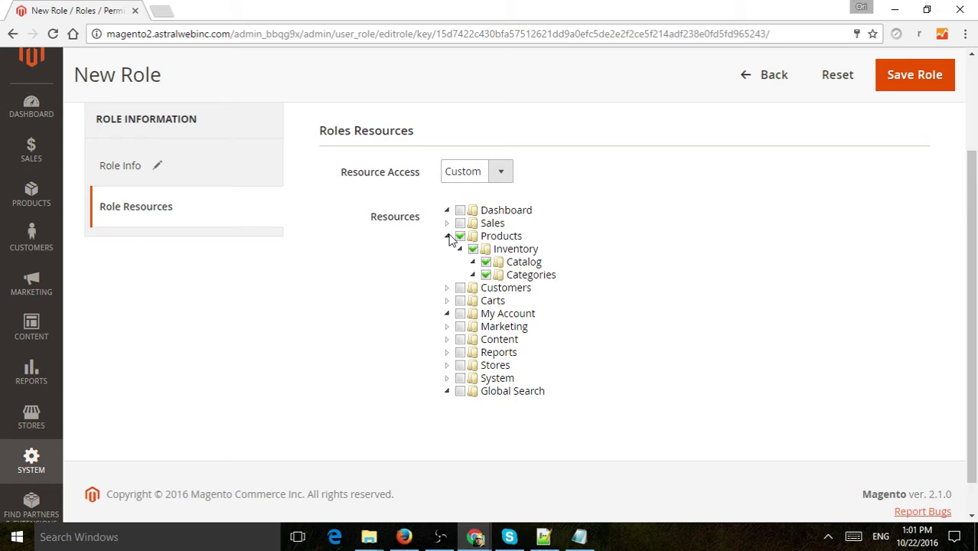
{"action": "left_click", "coordinate": [447, 235]}
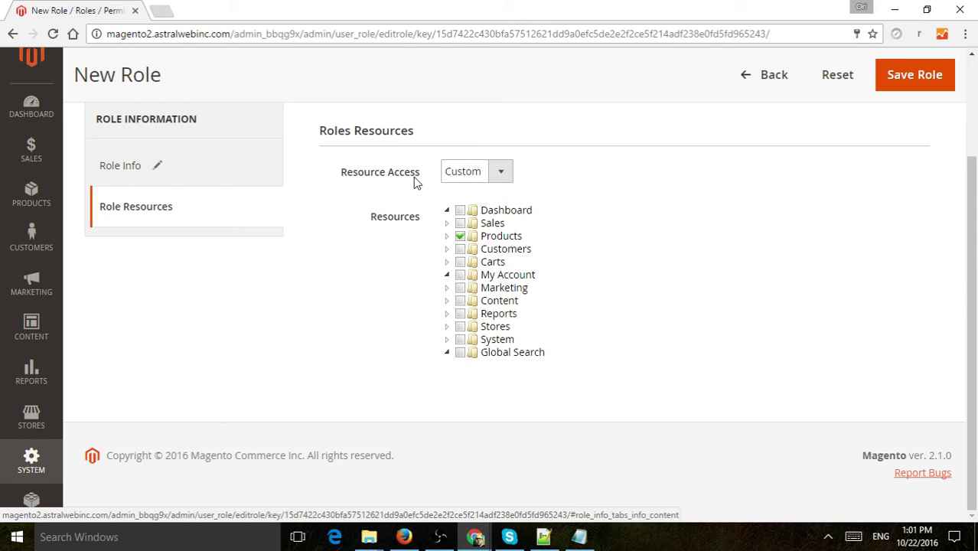
{"action": "left_click", "coordinate": [447, 223]}
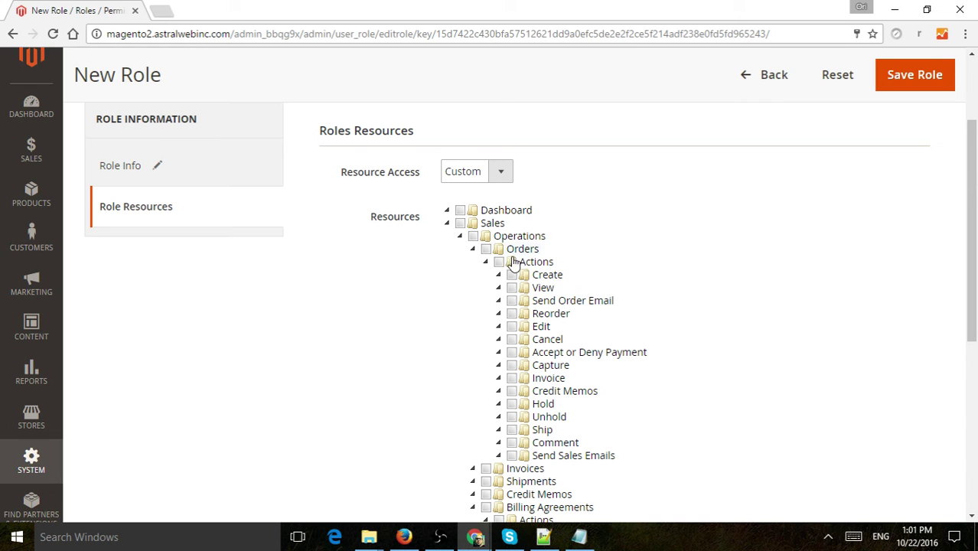
{"action": "left_click", "coordinate": [447, 224]}
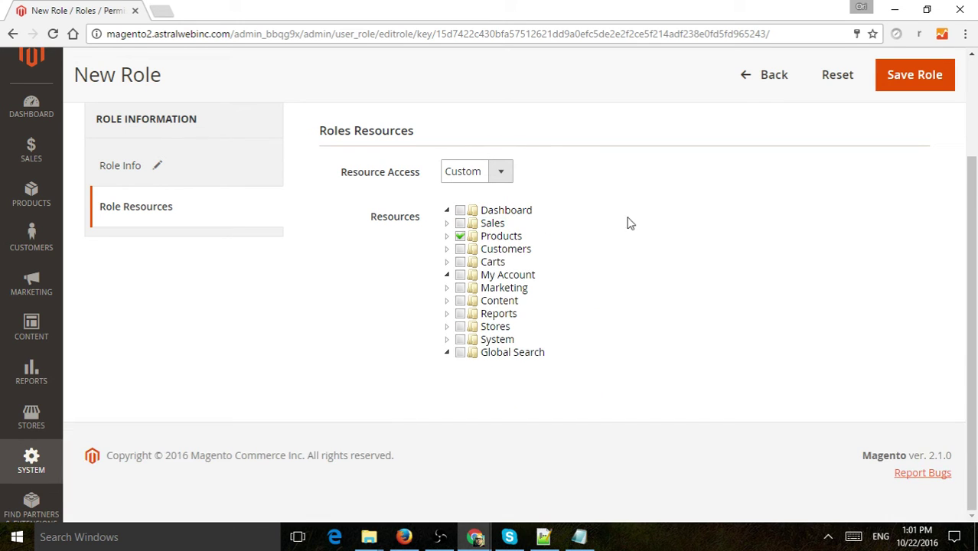
Save the Product Management role and go to System > Permissions > All Users
{"action": "left_click", "coordinate": [903, 80]}
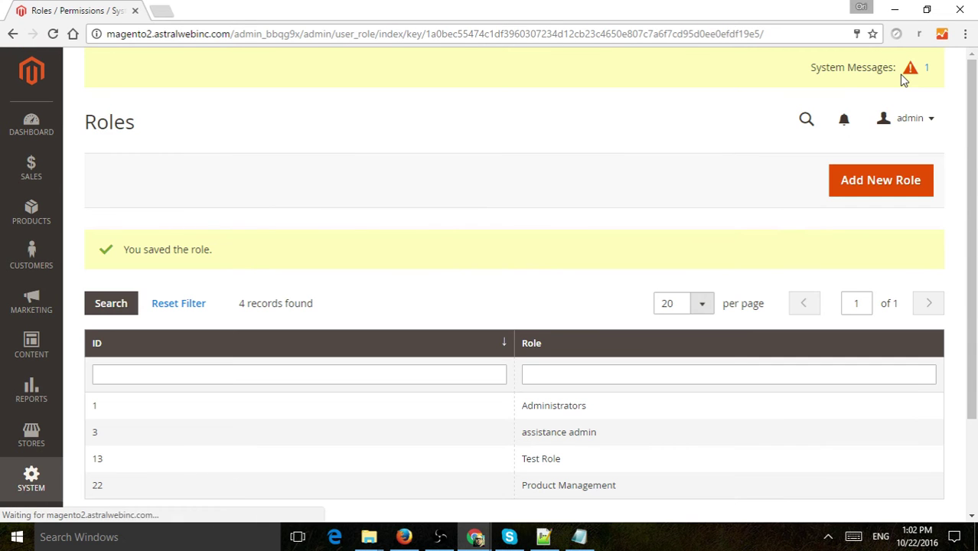
{"action": "left_click", "coordinate": [29, 482]}
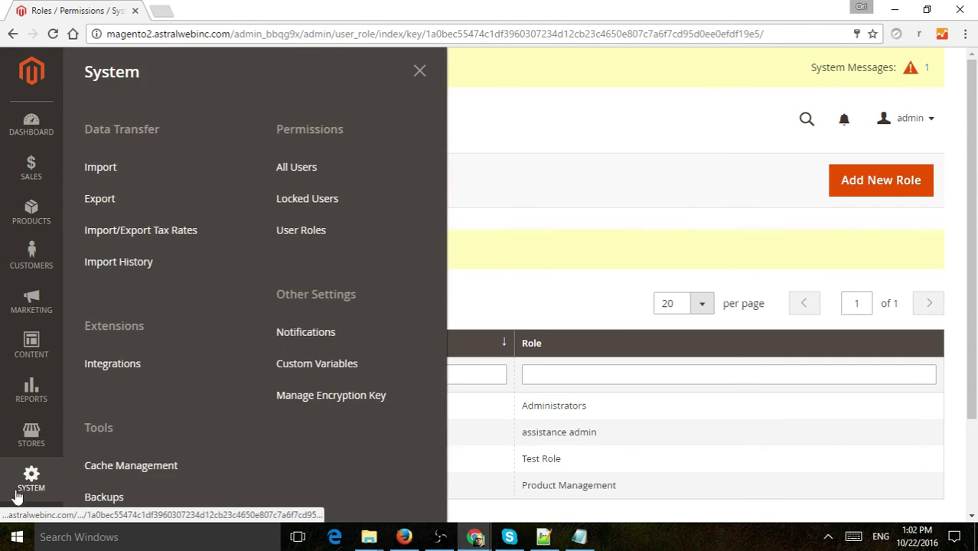
{"action": "left_click", "coordinate": [308, 168]}
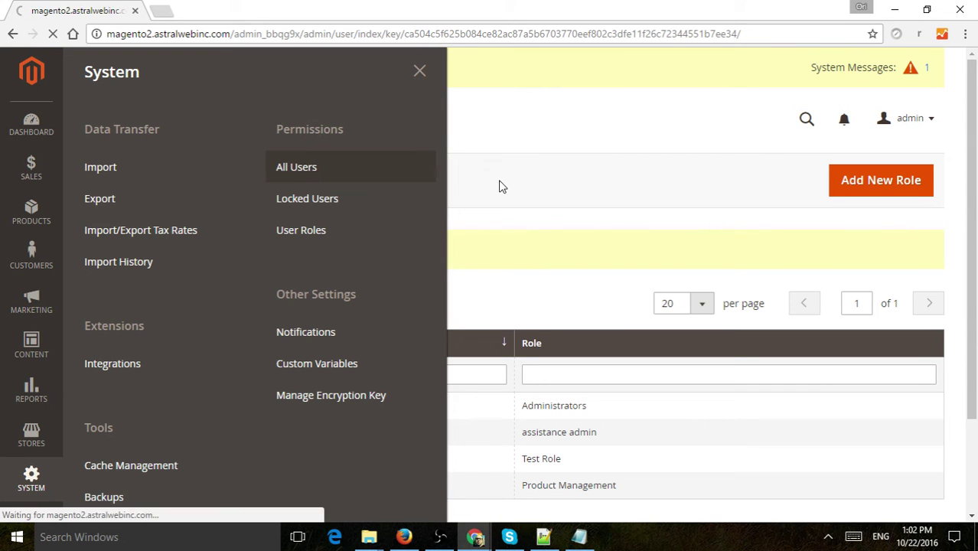
Start a new admin user with user name 'product', plus the user's first name, last name and e-mail
{"action": "left_click", "coordinate": [880, 182]}
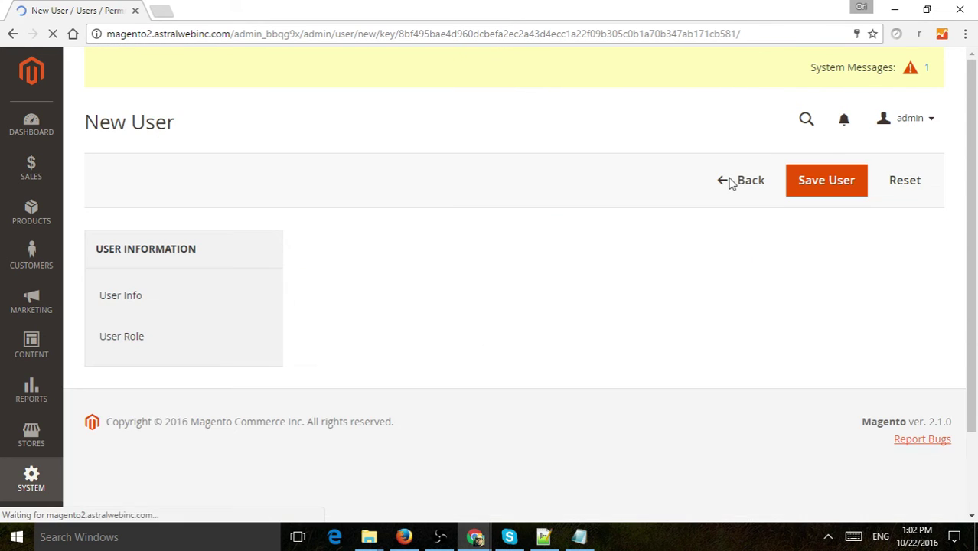
{"action": "left_click", "coordinate": [481, 303]}
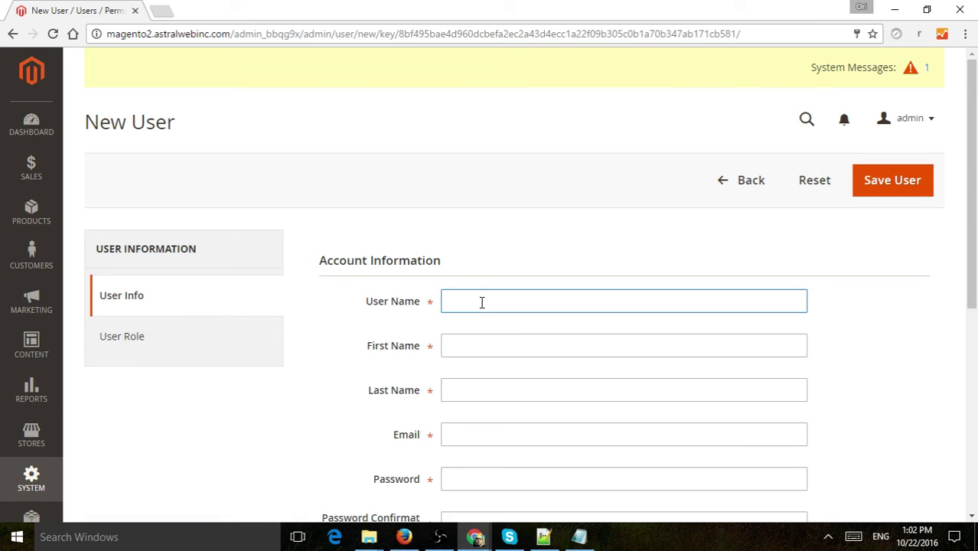
{"action": "type", "text": "product"}
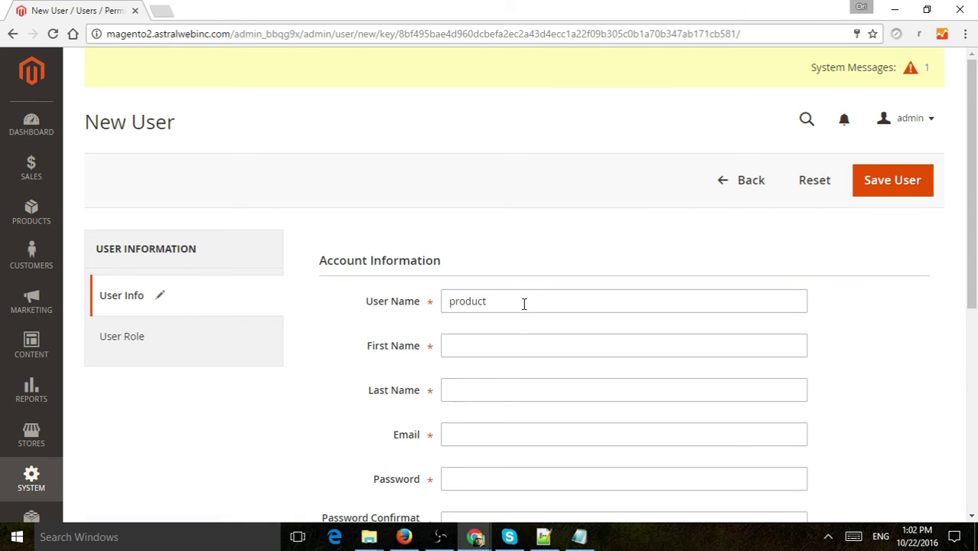
{"action": "left_click", "coordinate": [500, 354]}
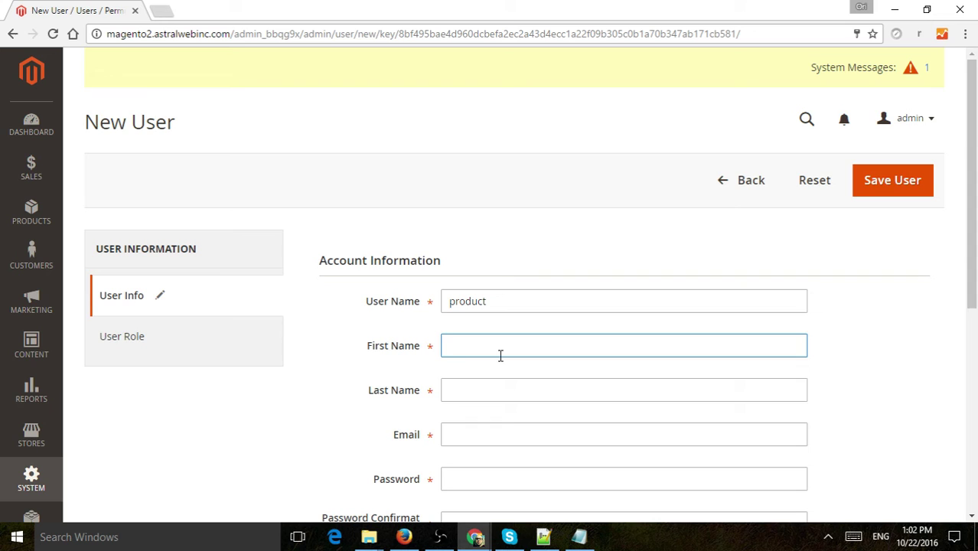
{"action": "type", "text": "joe"}
{"action": "key", "text": "Tab"}
{"action": "type", "text": "smith"}
{"action": "key", "text": "Tab"}
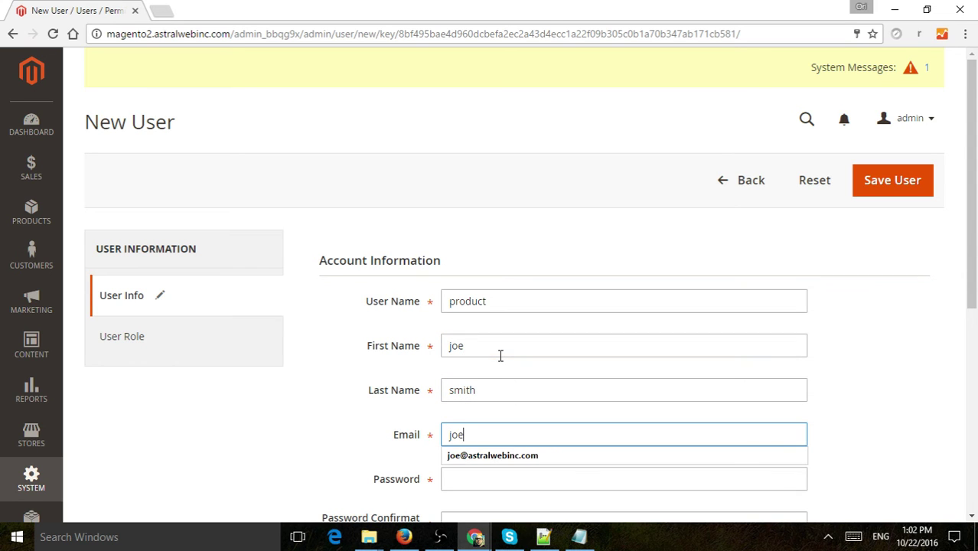
Enter and confirm the new user's password, then paste the admin's verification password
{"action": "key", "text": "Tab"}
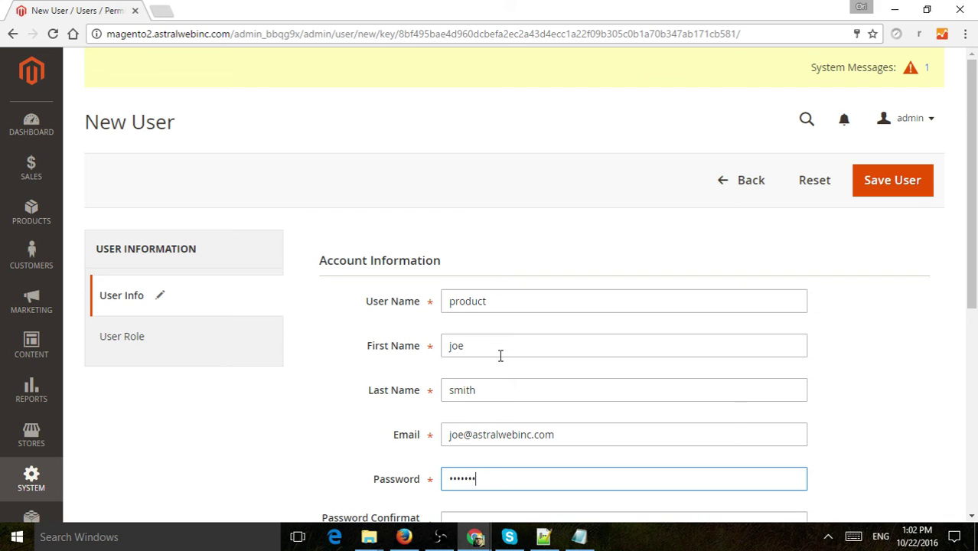
{"action": "key", "text": "Tab"}
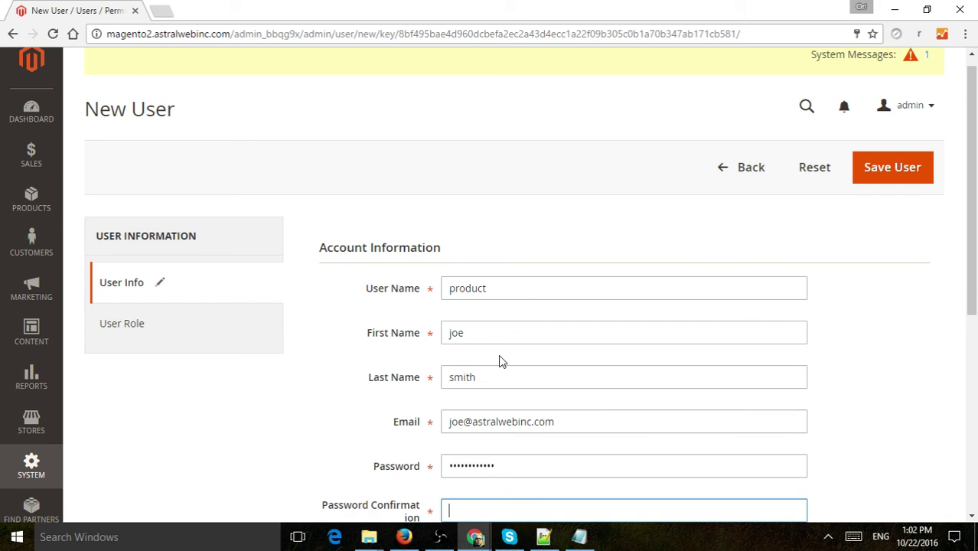
{"action": "type", "text": "************"}
{"action": "scroll", "coordinate": [498, 361], "scroll_direction": "down", "scroll_amount": 3}
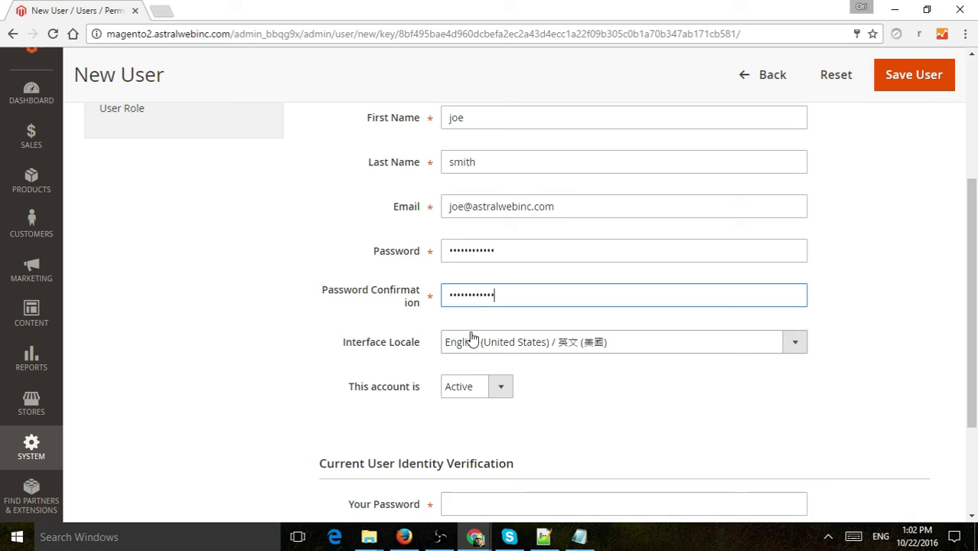
{"action": "scroll", "coordinate": [536, 321], "scroll_direction": "down", "scroll_amount": 2}
{"action": "left_click", "coordinate": [531, 360]}
{"action": "key", "text": "ctrl+v"}
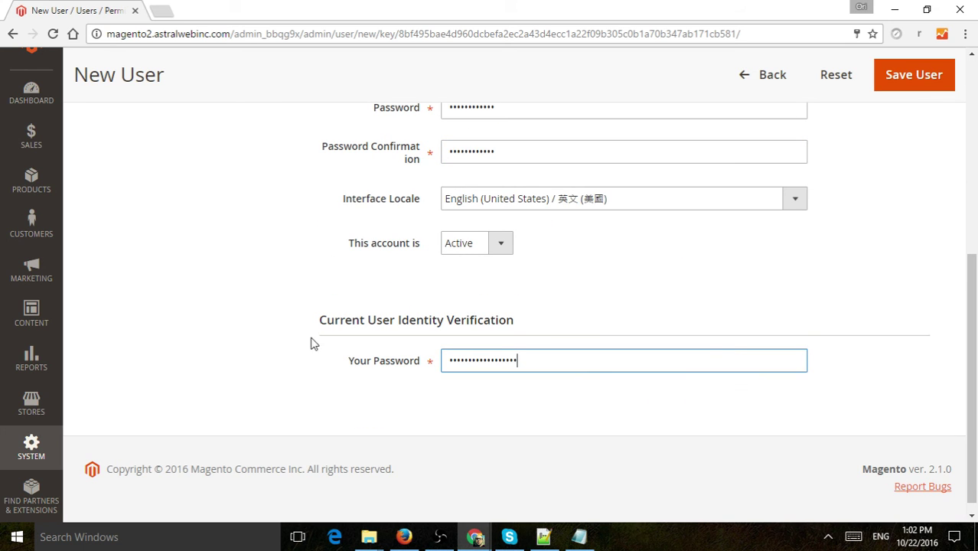
{"action": "left_click", "coordinate": [309, 339]}
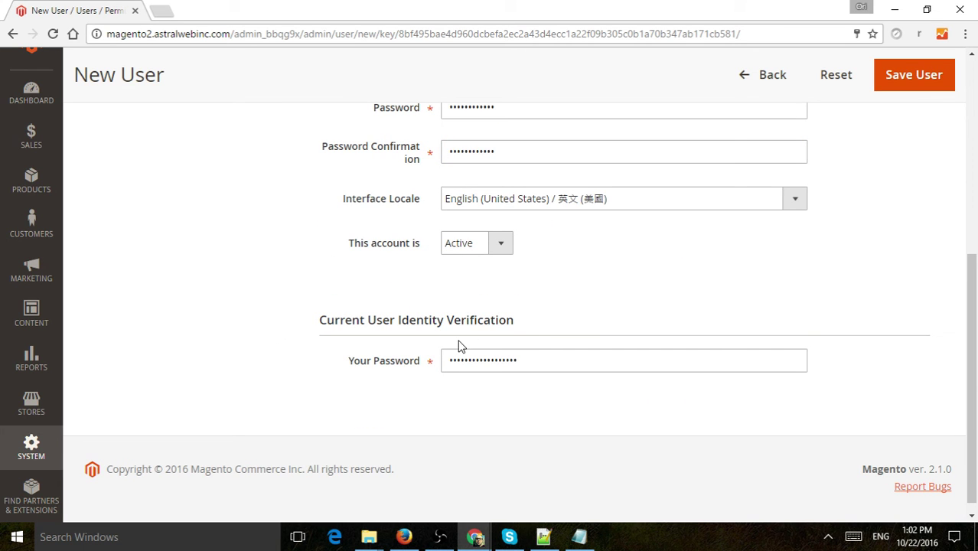
{"action": "scroll", "coordinate": [447, 340], "scroll_direction": "up", "scroll_amount": 6}
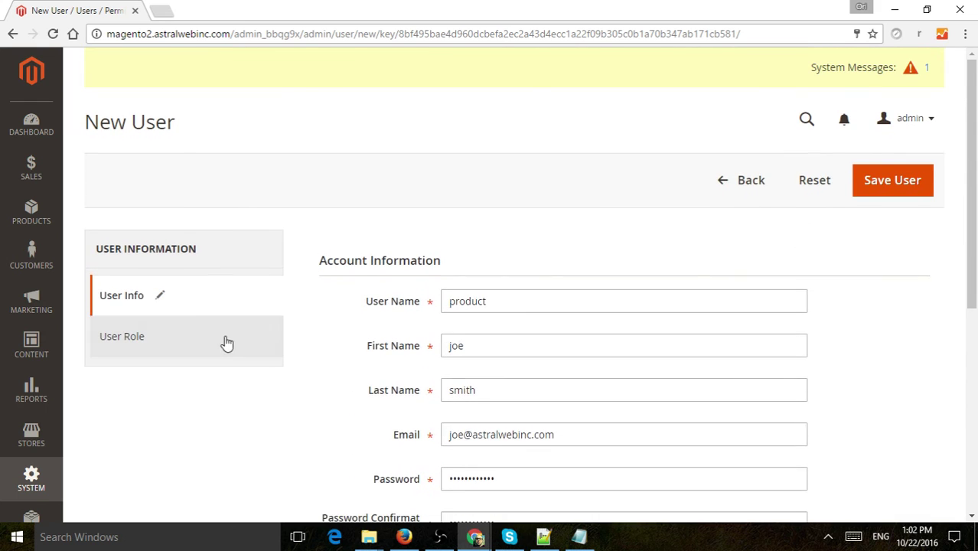
Assign the Product Management role to the new user and save the user
{"action": "left_click", "coordinate": [181, 338]}
{"action": "scroll", "coordinate": [513, 242], "scroll_direction": "down", "scroll_amount": 2}
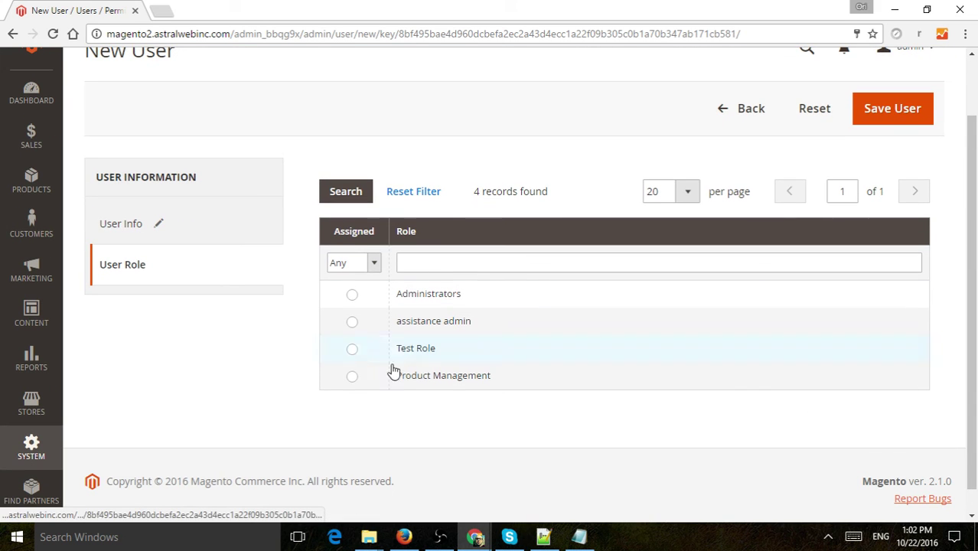
{"action": "left_click", "coordinate": [352, 375]}
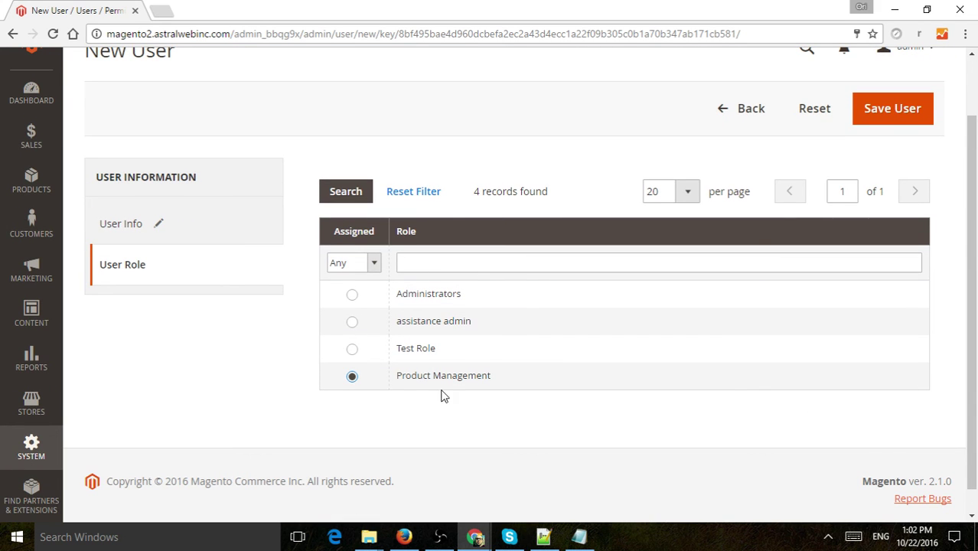
{"action": "left_click", "coordinate": [889, 111]}
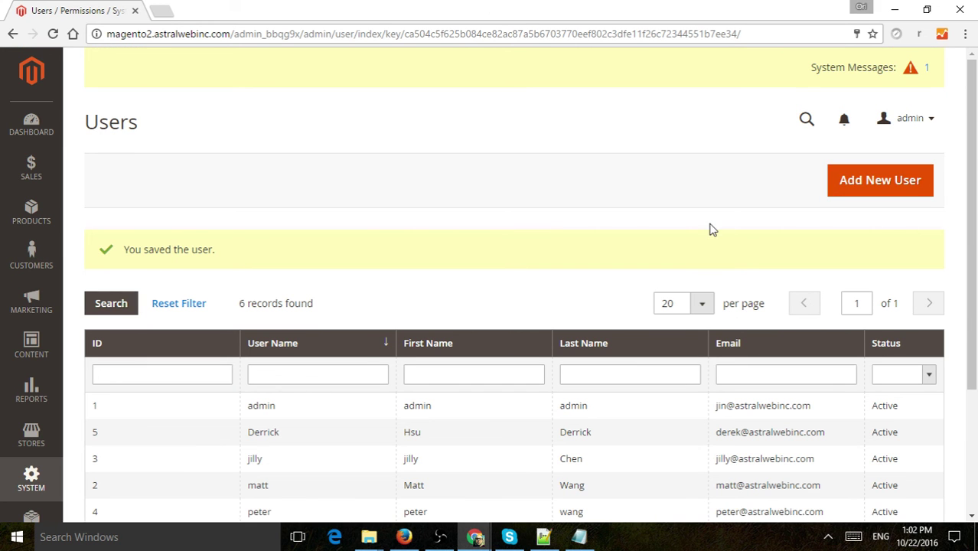
Sign out of the admin account and sign in as the new 'product' user with its password
{"action": "left_click", "coordinate": [928, 124]}
{"action": "left_click", "coordinate": [845, 193]}
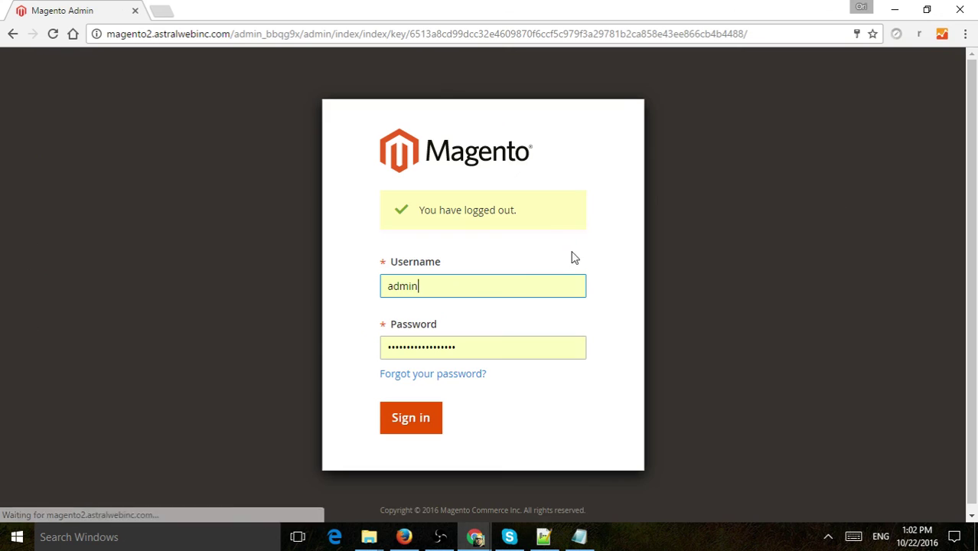
{"action": "double_click", "coordinate": [467, 287]}
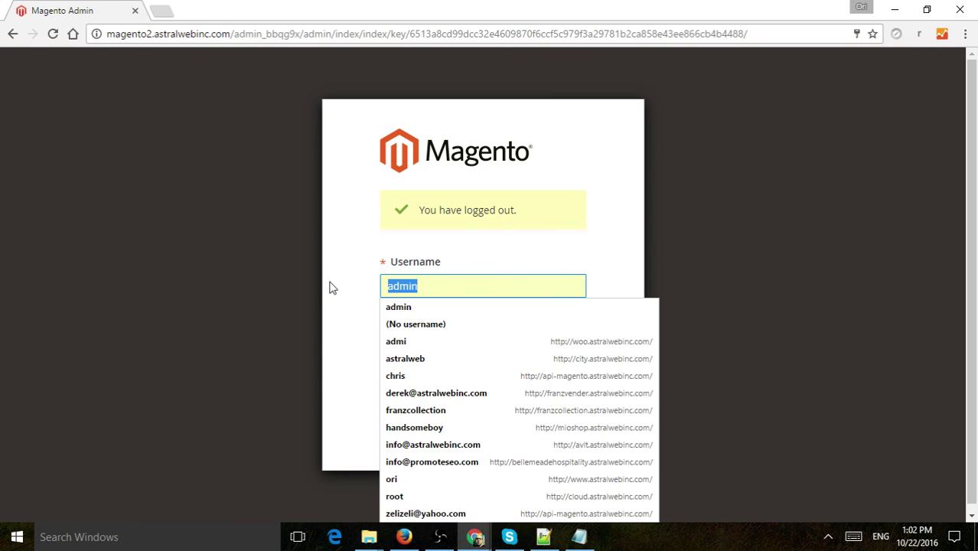
{"action": "key", "text": "Tab"}
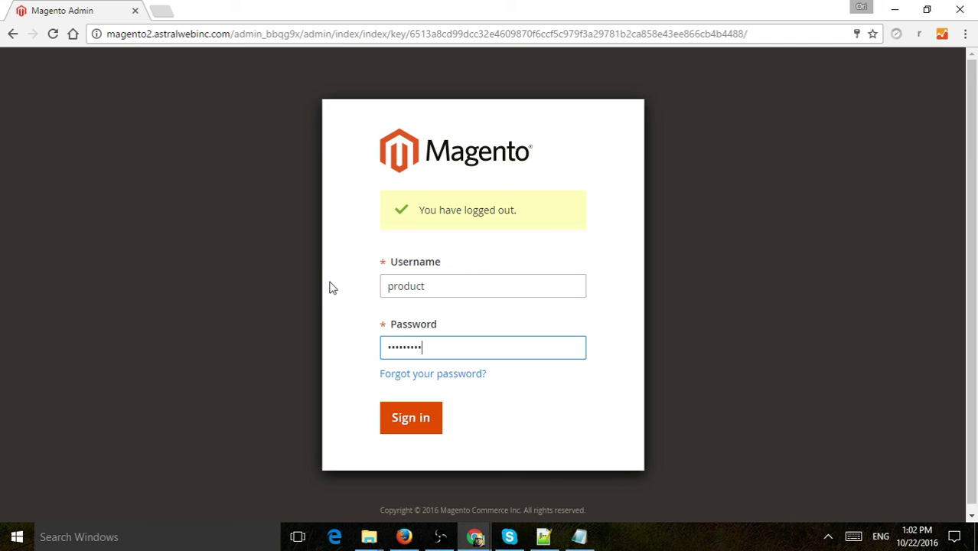
{"action": "key", "text": "Return"}
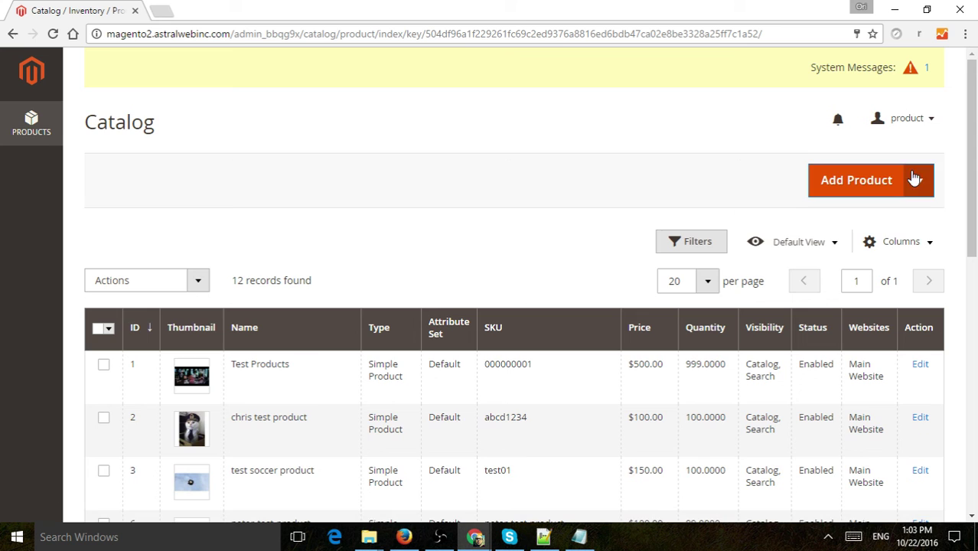
{"action": "scroll", "coordinate": [620, 367], "scroll_direction": "down", "scroll_amount": 5}
{"action": "scroll", "coordinate": [688, 351], "scroll_direction": "up", "scroll_amount": 5}
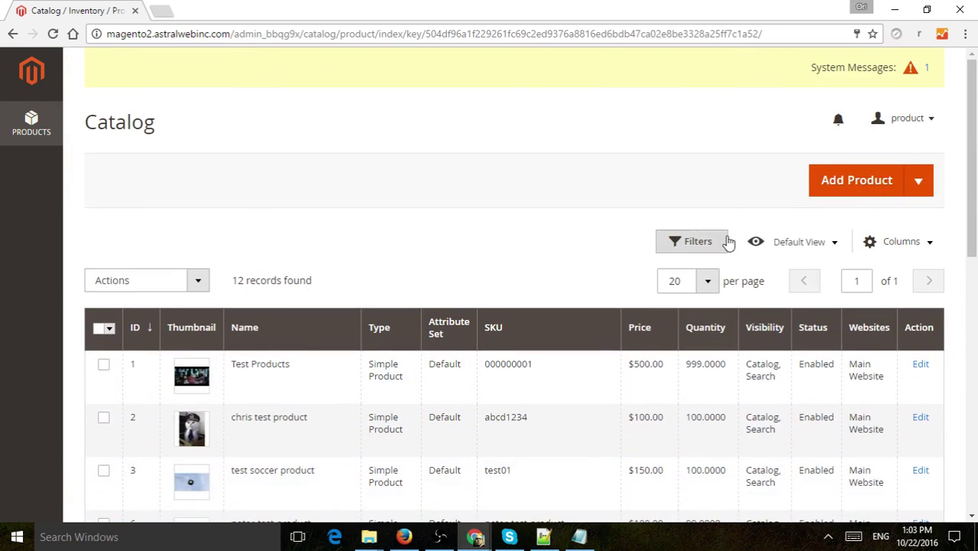